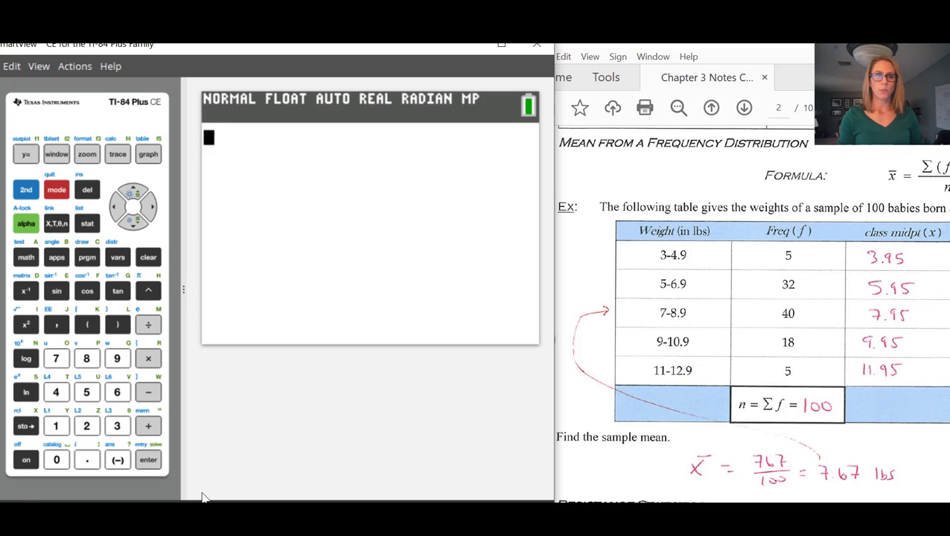
Evaluate the n/d fraction (3+4.9)/2 on the home screen, giving 3.95
click(26, 224)
click(25, 154)
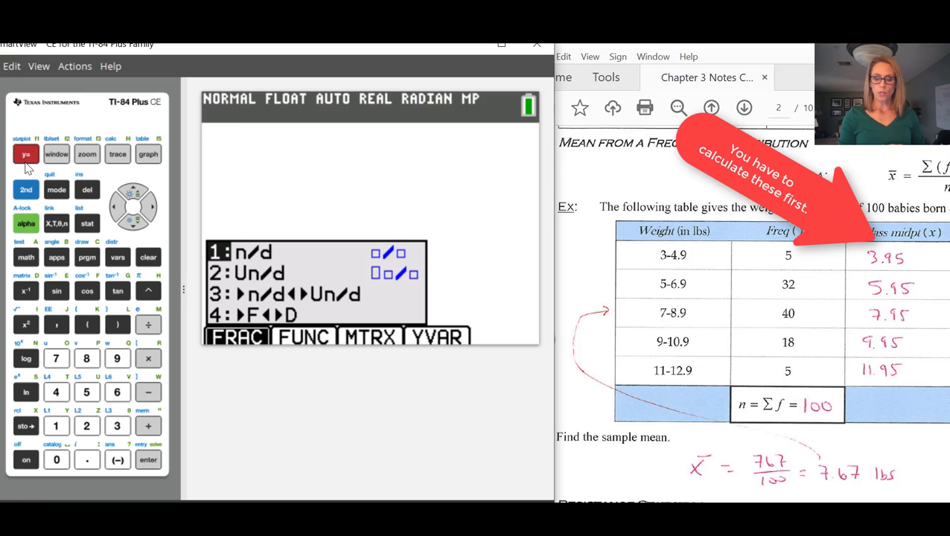
key(Return)
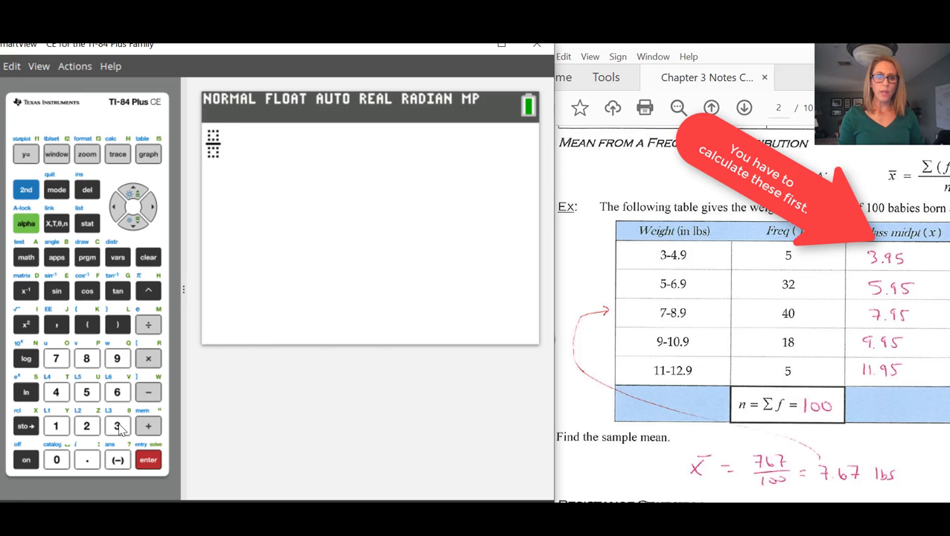
click(117, 426)
click(148, 428)
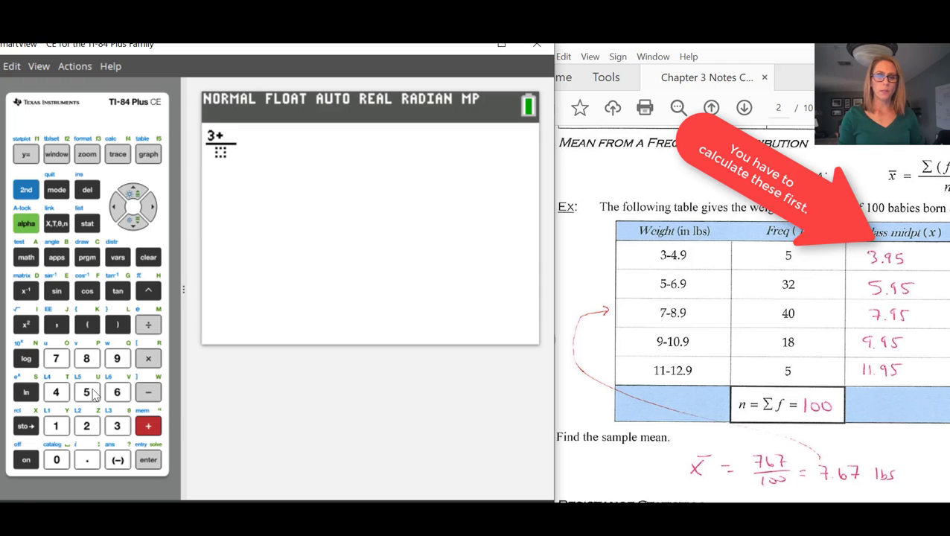
click(56, 392)
click(90, 461)
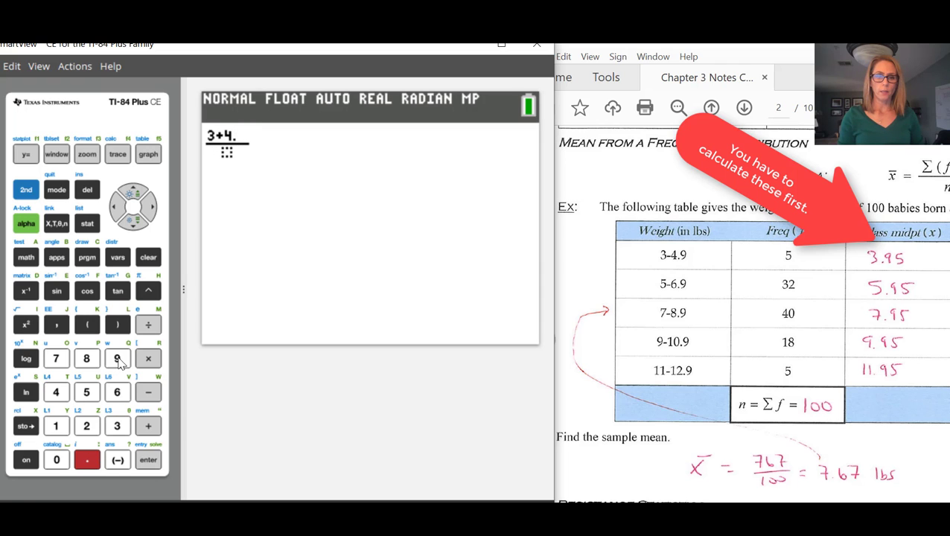
click(117, 359)
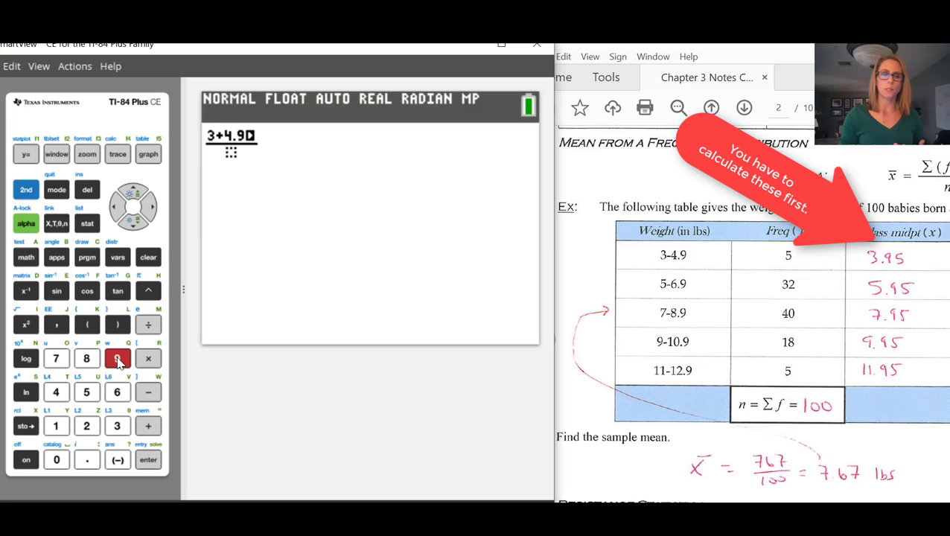
click(134, 226)
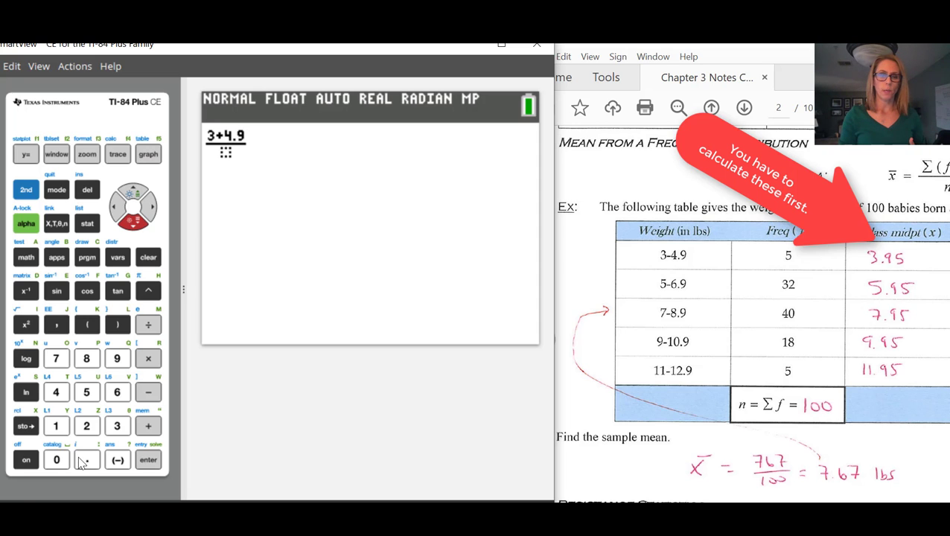
click(86, 425)
click(146, 459)
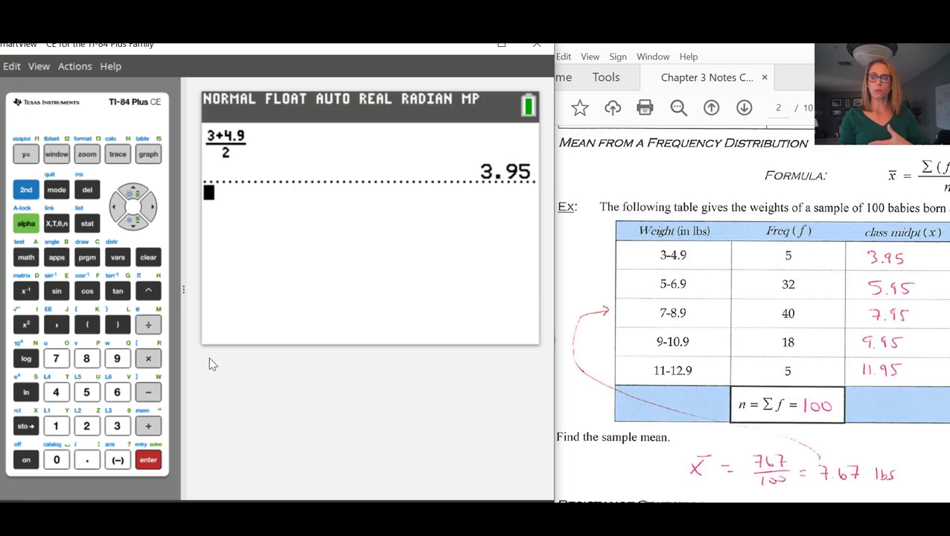
Open the STAT list editor on L1 to check midpoints 3.95–11.95 and L2 frequencies
click(84, 233)
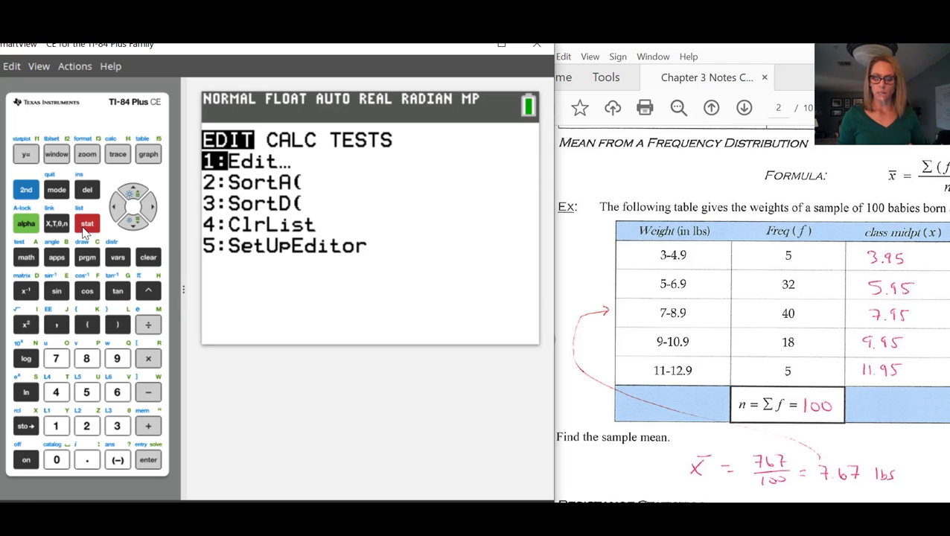
key(Return)
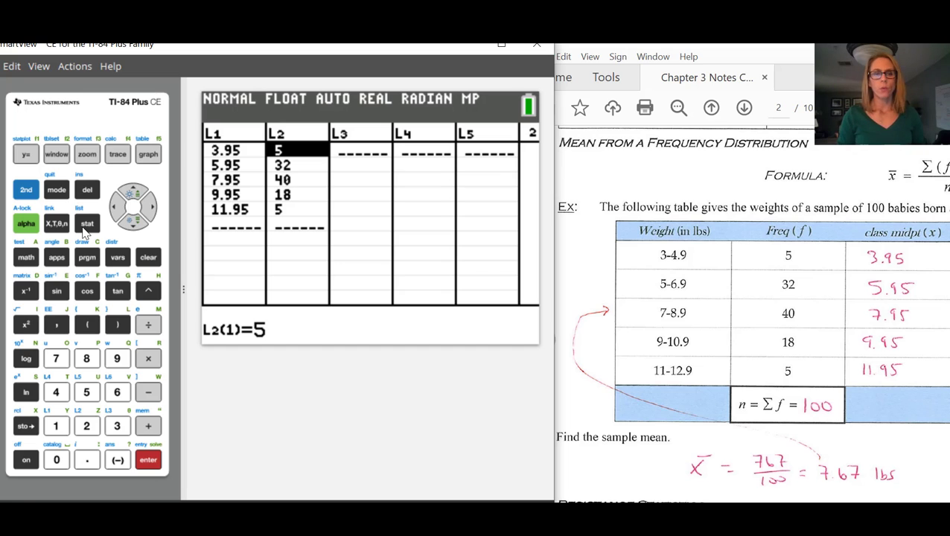
key(Left)
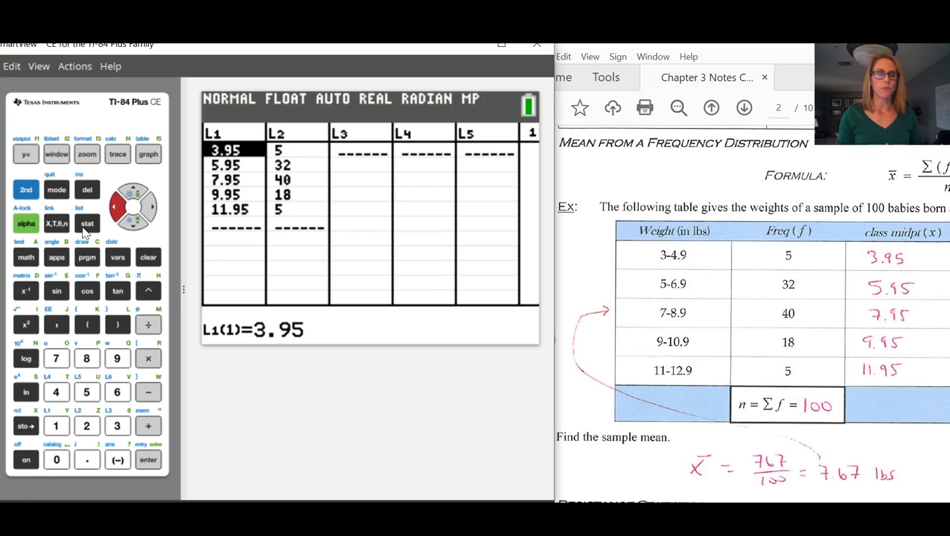
Set up 1-Var Stats from STAT CALC with List L1 and FreqList L2
click(83, 230)
key(Right)
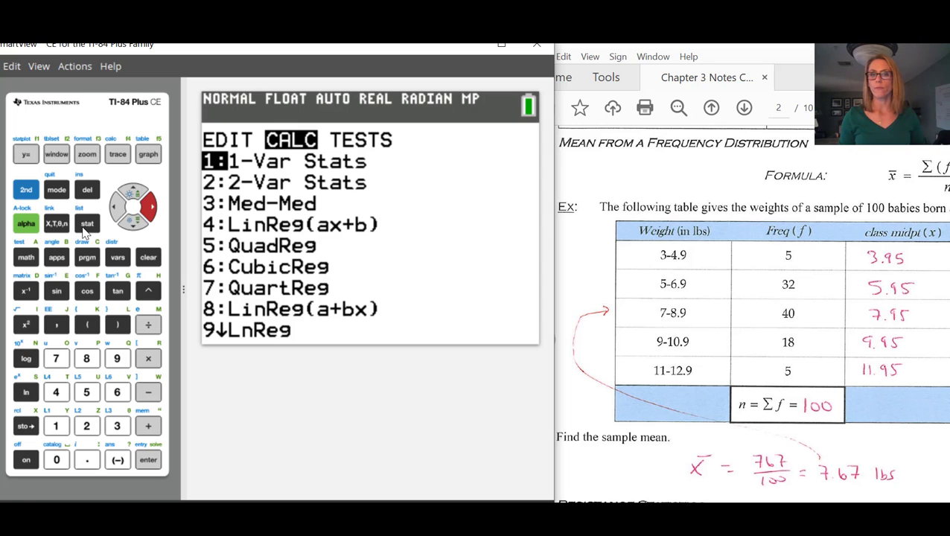
key(Return)
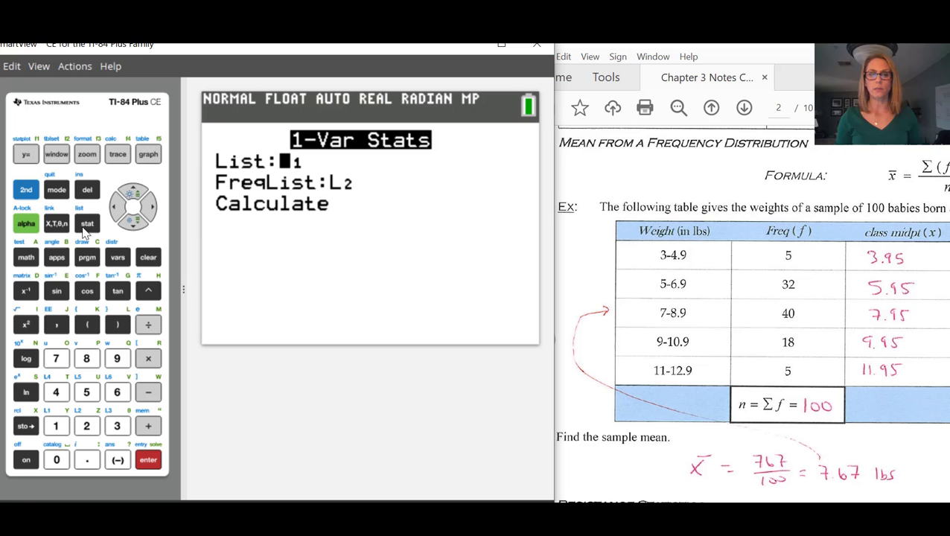
key(Down)
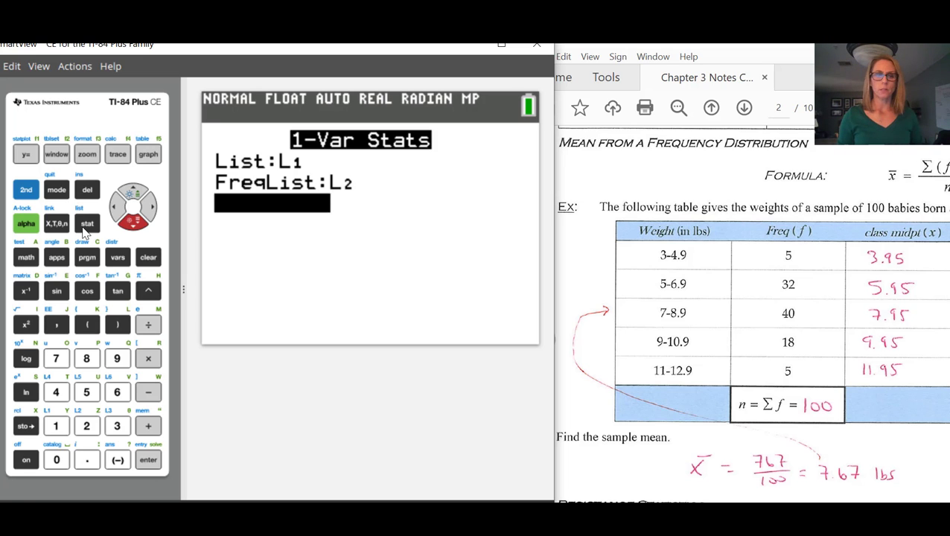
Calculate 1-Var Stats, giving mean 7.67, Sx 1.886046584 and n = 100
key(Return)
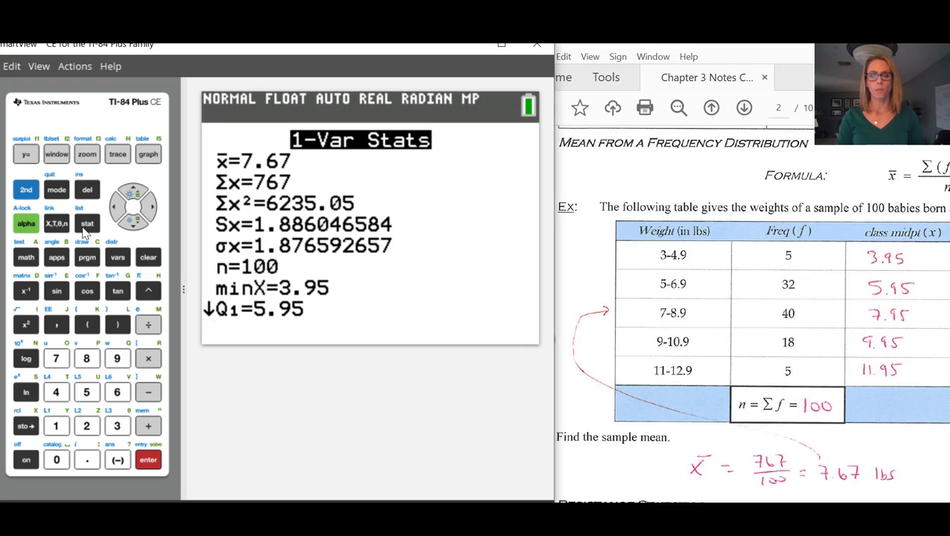